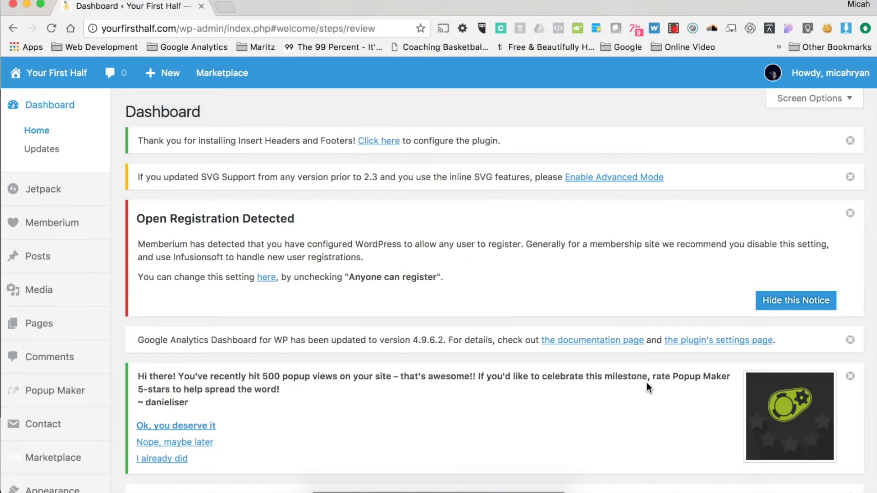
scroll(48, 312, down, 3)
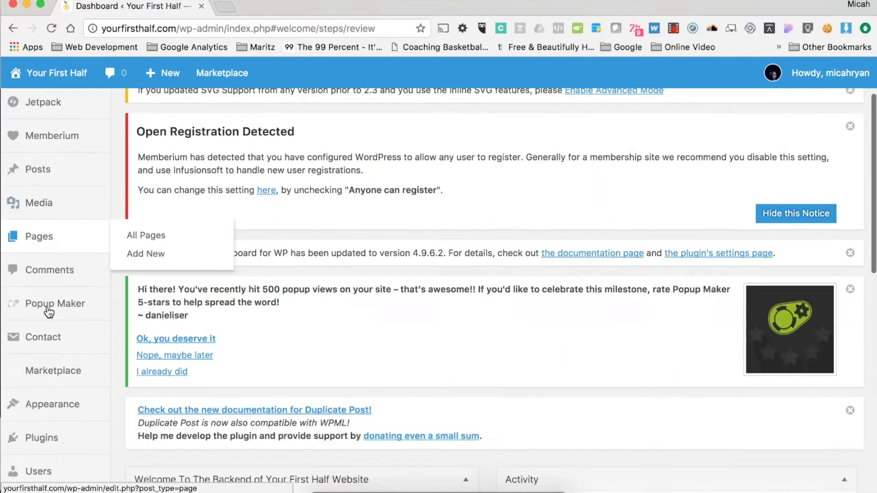
scroll(48, 312, down, 2)
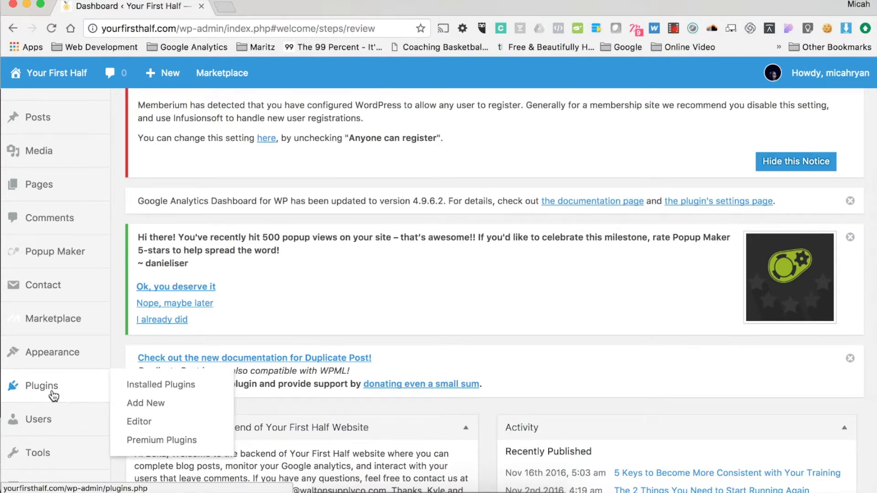
Open the WordPress Installed Plugins list
click(185, 389)
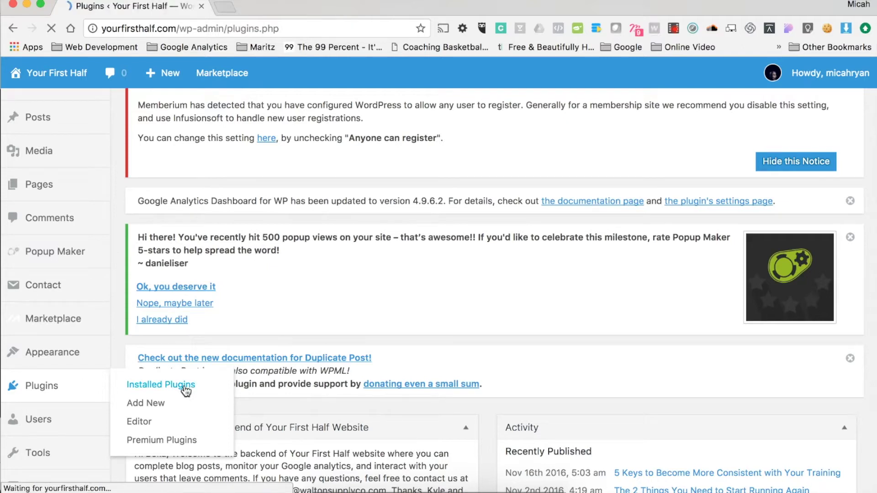
scroll(304, 336, down, 1)
scroll(304, 335, down, 10)
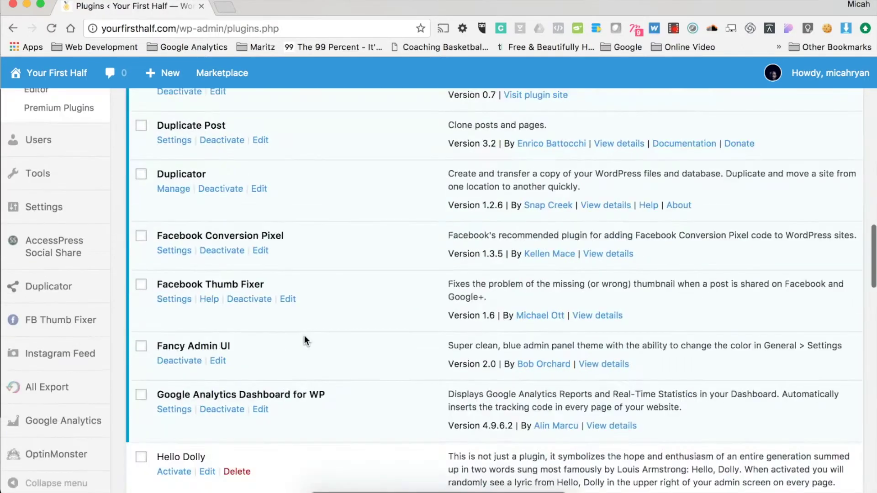
scroll(305, 335, down, 2)
scroll(304, 335, down, 5)
scroll(305, 336, down, 1)
scroll(304, 335, down, 10)
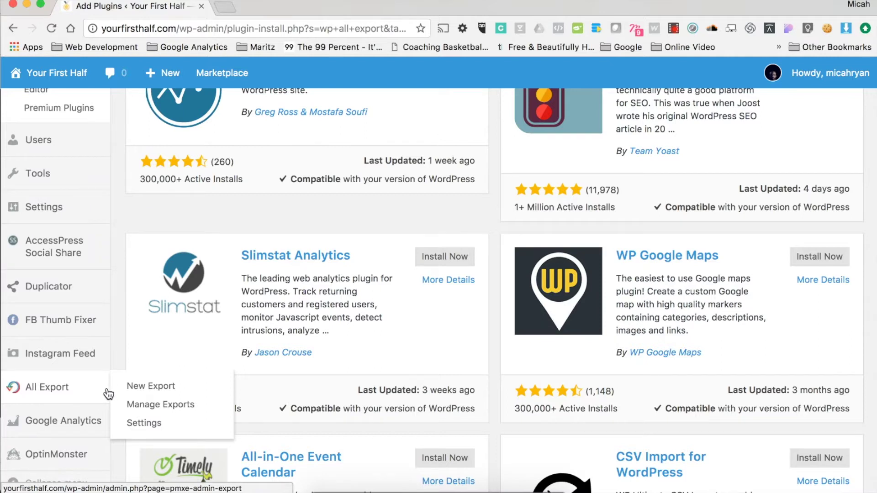
Start a new WP All Export export with Posts chosen as the post type
click(136, 395)
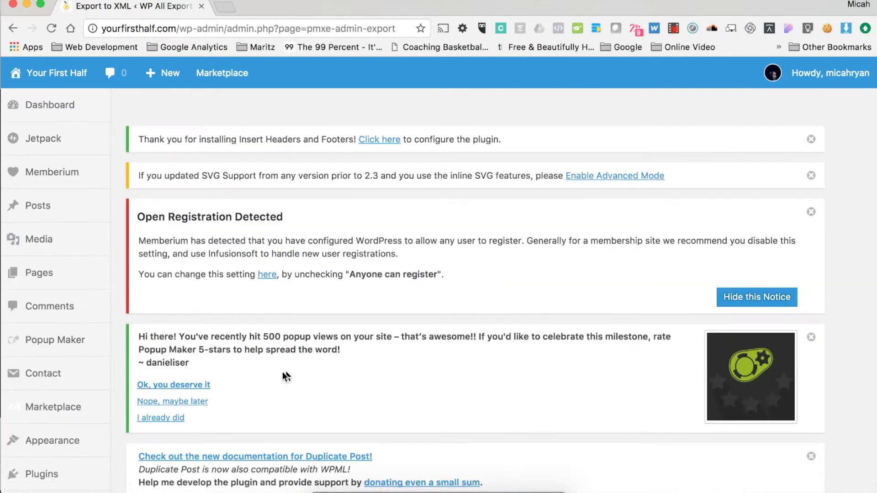
scroll(285, 371, down, 1)
scroll(286, 370, down, 5)
scroll(286, 371, down, 1)
scroll(286, 371, down, 1)
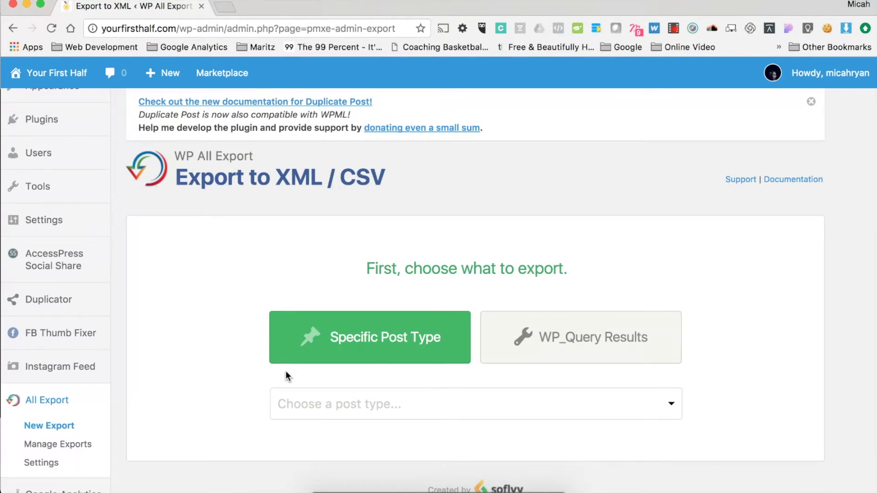
click(388, 404)
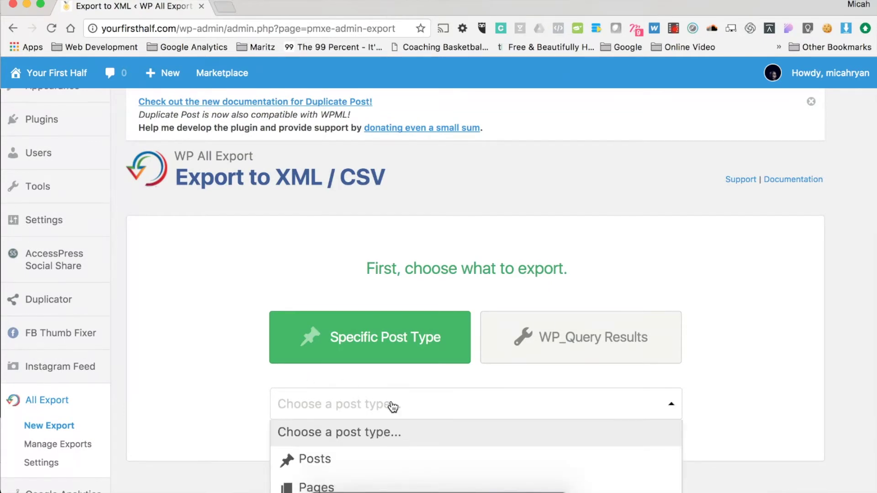
scroll(391, 407, down, 3)
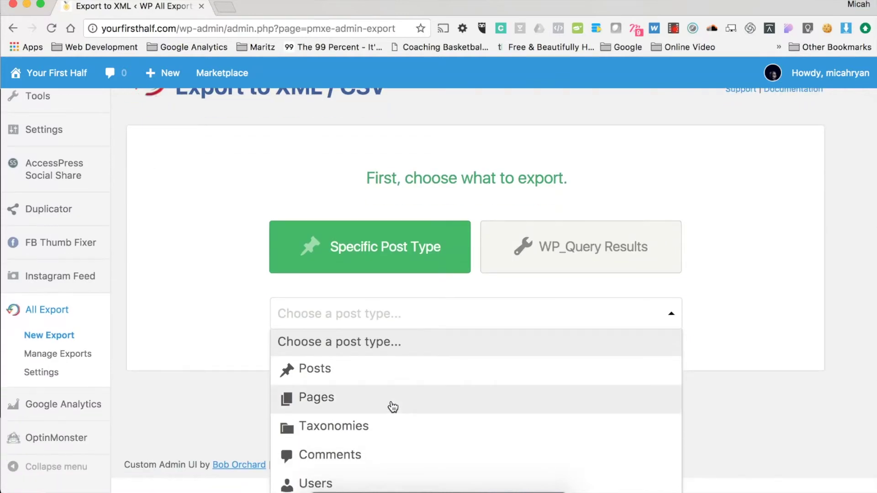
scroll(393, 408, down, 3)
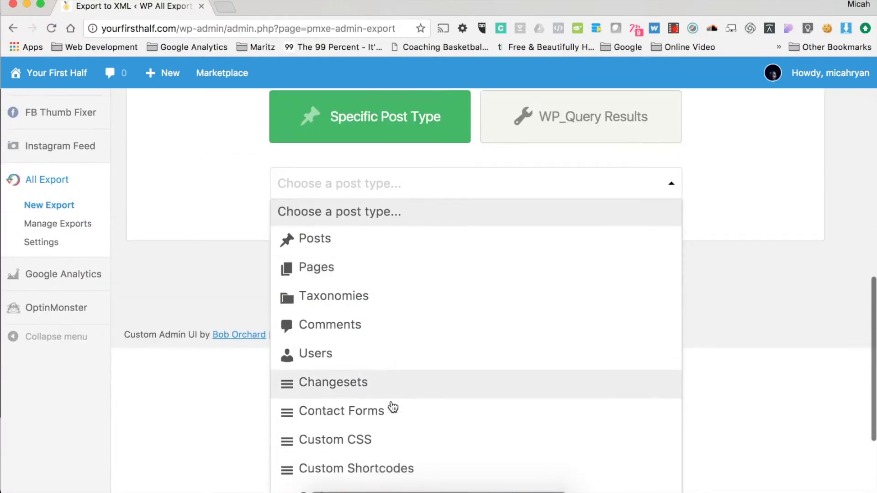
scroll(393, 407, down, 2)
scroll(393, 407, down, 1)
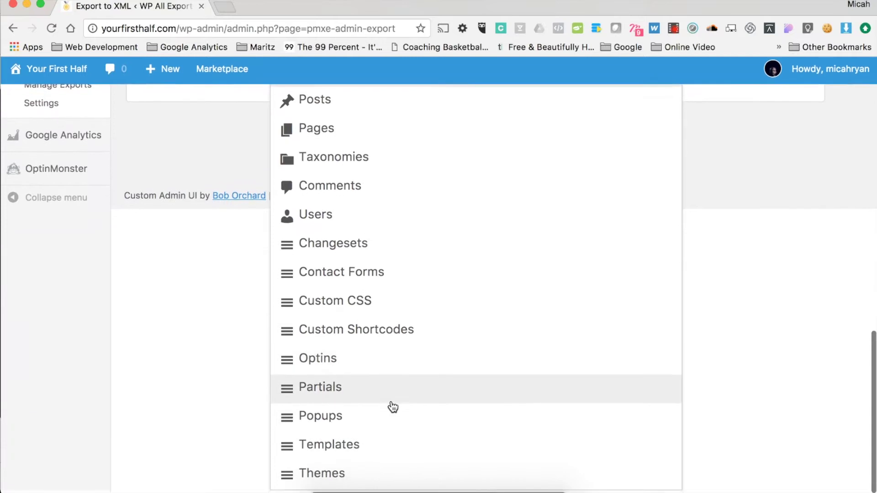
scroll(393, 407, up, 5)
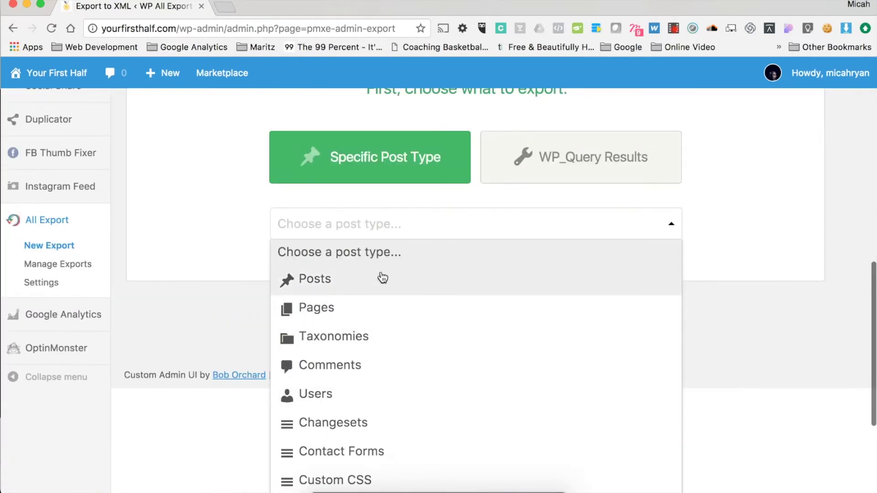
click(383, 278)
scroll(378, 352, down, 1)
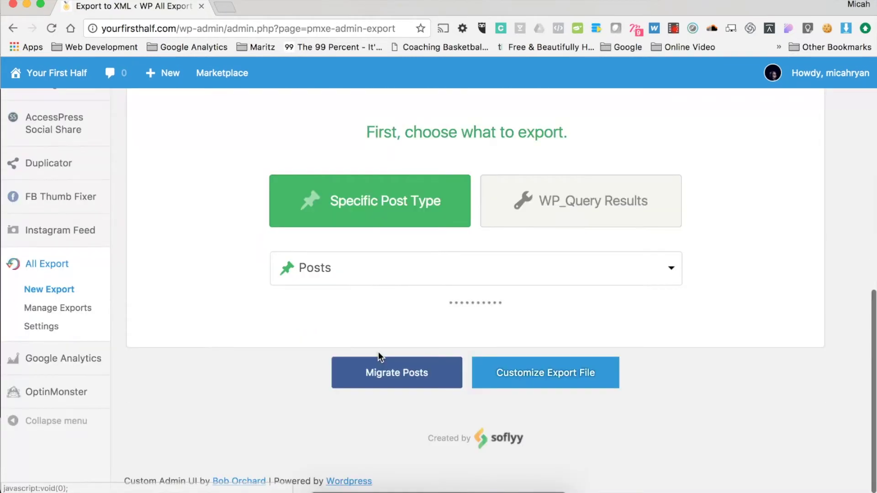
scroll(379, 352, down, 1)
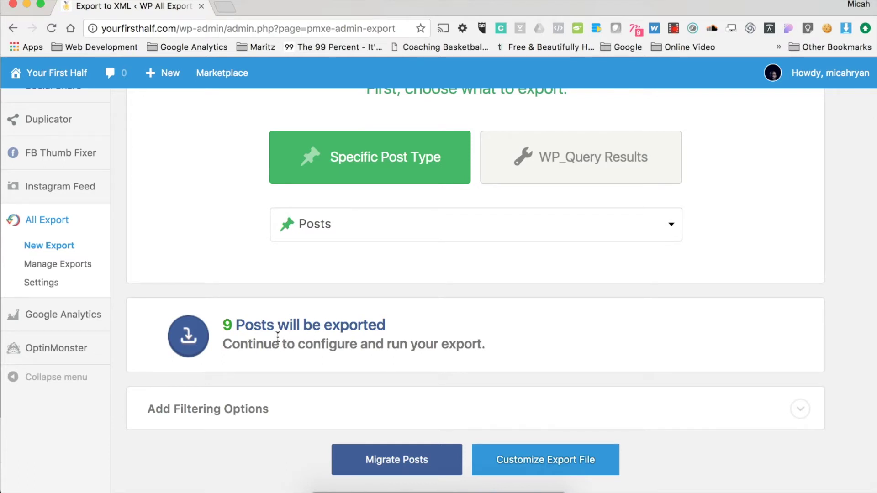
scroll(395, 426, down, 2)
Run the Migrate Posts export of all 9 posts and download it as CSV
click(399, 416)
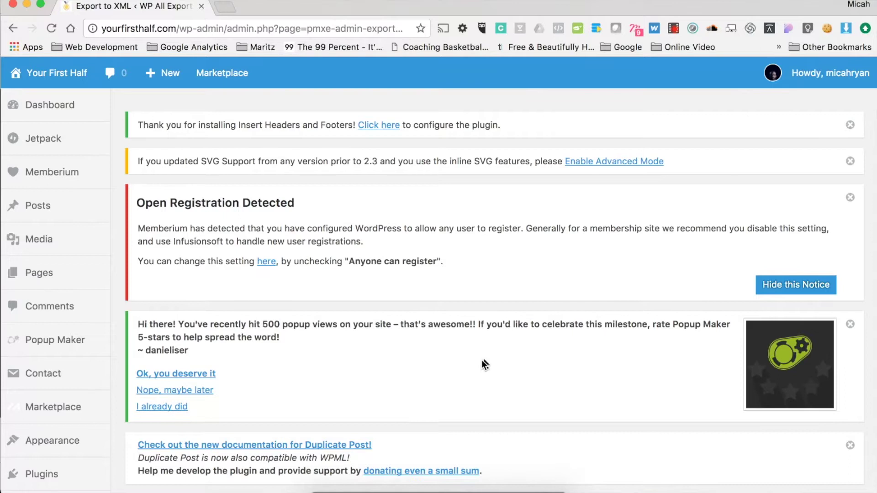
scroll(485, 365, down, 5)
scroll(485, 363, down, 5)
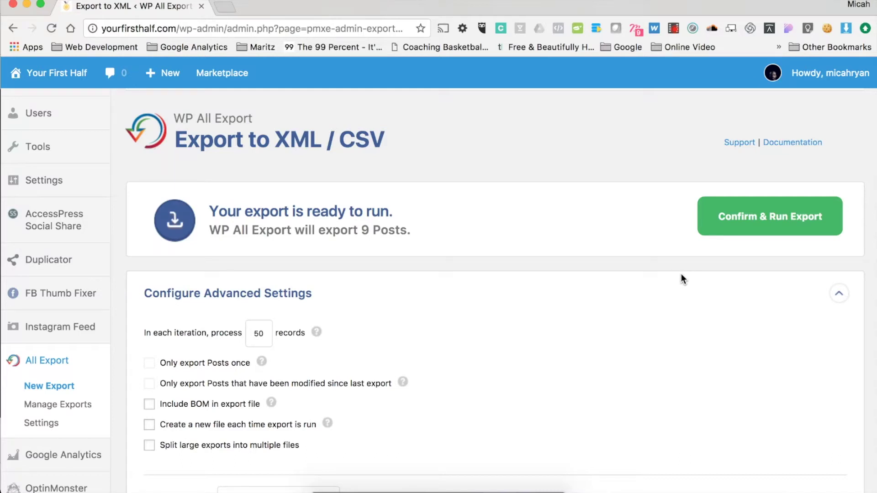
click(758, 218)
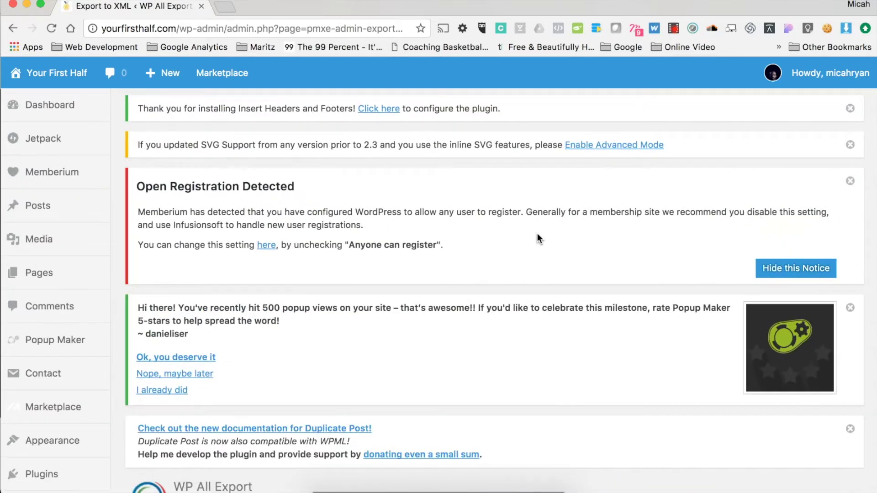
scroll(538, 238, down, 10)
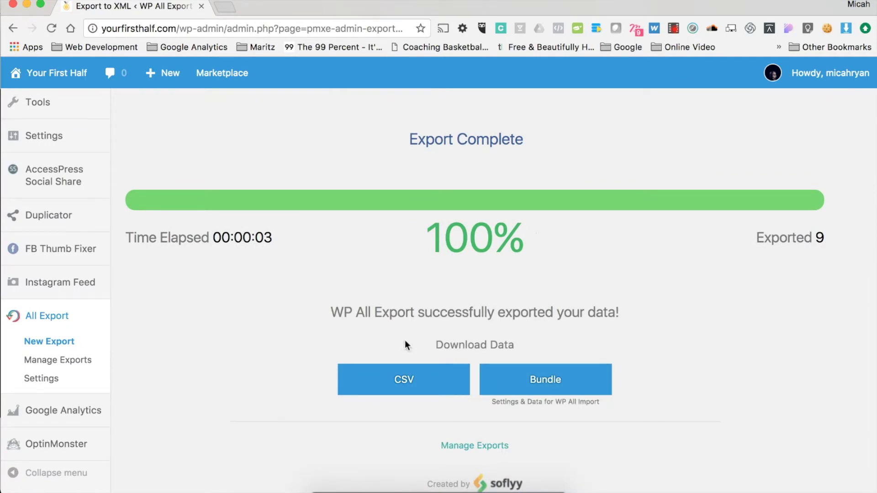
click(405, 383)
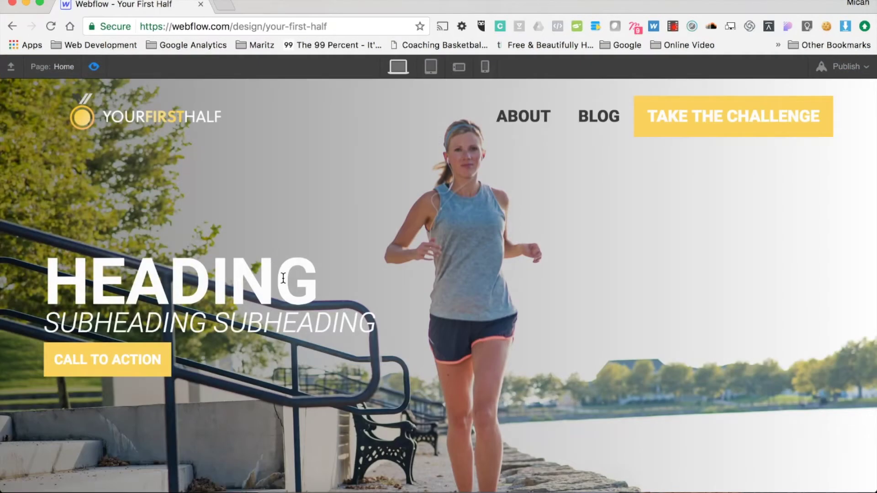
scroll(282, 278, down, 2)
scroll(283, 277, down, 3)
scroll(283, 277, down, 2)
scroll(283, 278, down, 3)
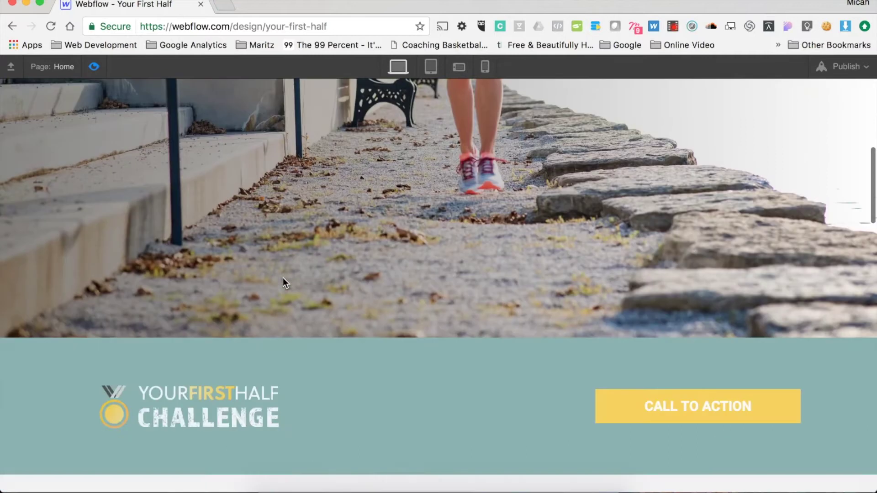
scroll(284, 278, down, 3)
scroll(282, 278, down, 4)
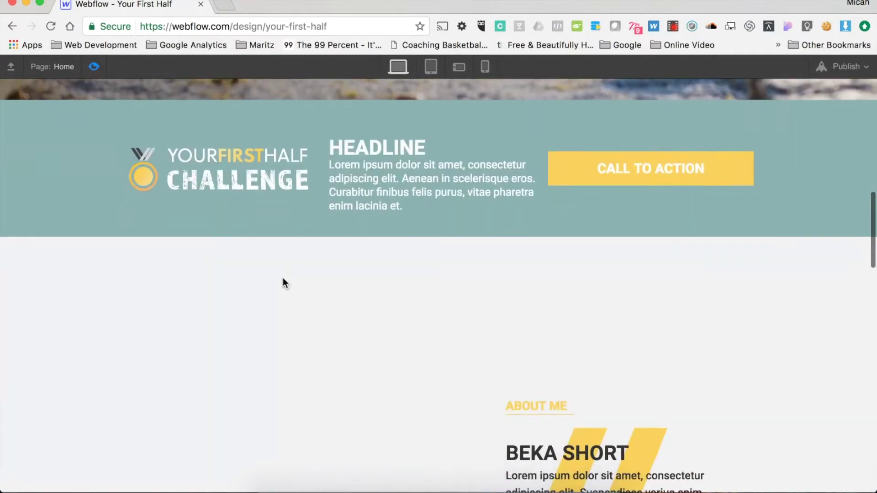
scroll(283, 277, down, 4)
scroll(283, 278, down, 4)
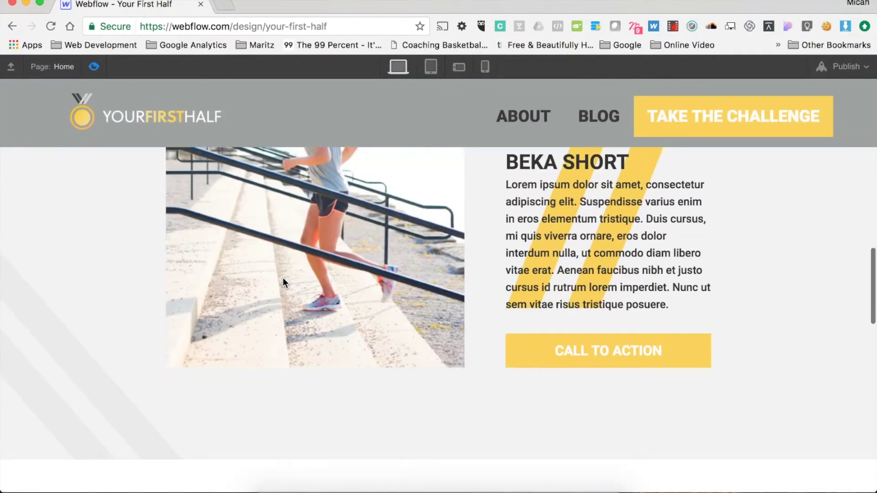
scroll(284, 277, down, 4)
scroll(283, 278, down, 4)
scroll(283, 277, down, 2)
scroll(283, 277, down, 4)
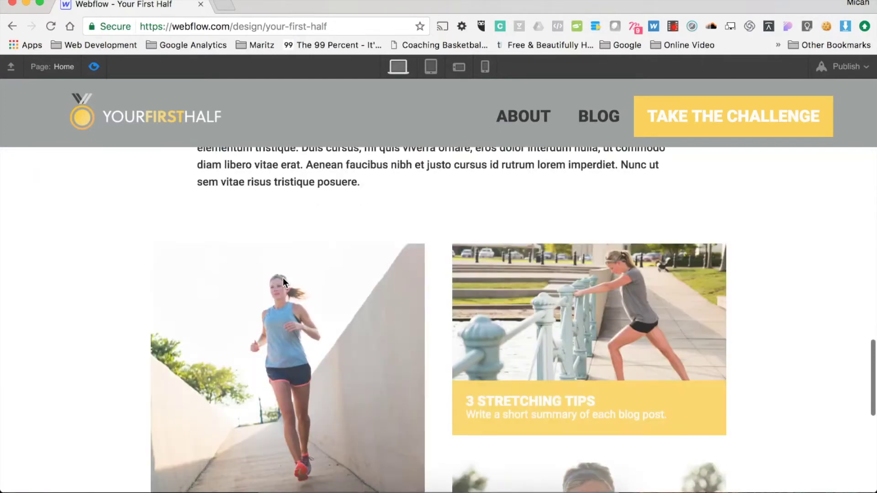
scroll(283, 277, down, 3)
scroll(283, 277, down, 1)
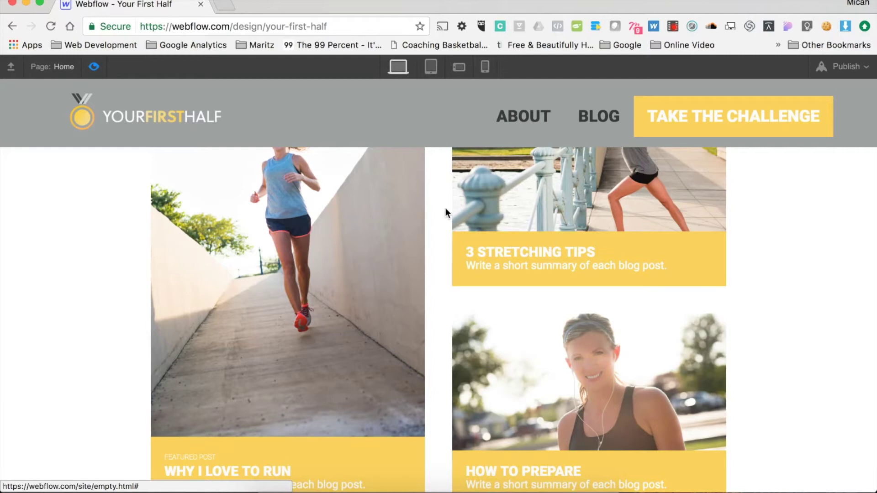
Exit the Home page preview and return to the Webflow Designer
click(93, 66)
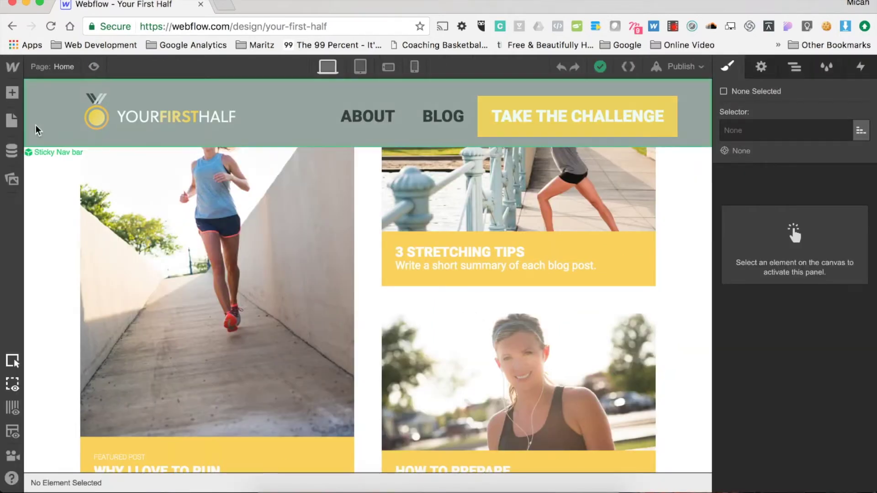
Upload Posts-Export CSV into Blog Posts, confirming its first row as the header
click(11, 152)
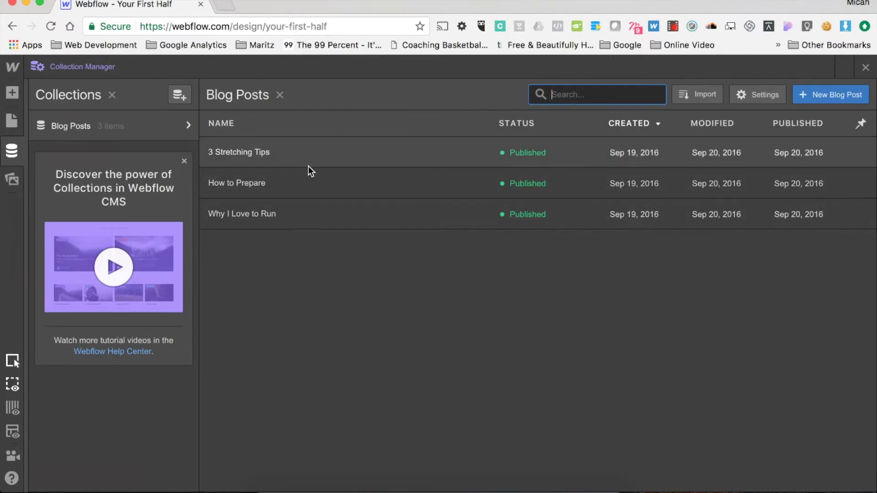
click(708, 96)
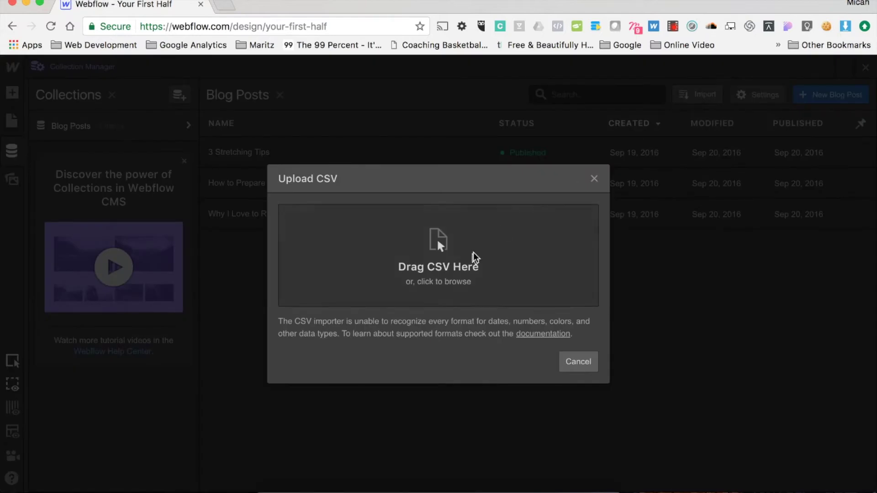
click(445, 282)
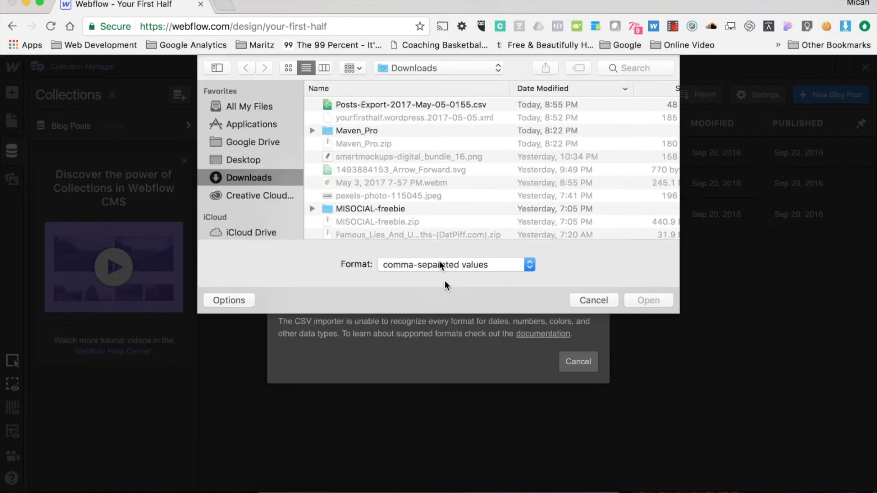
click(455, 107)
click(649, 300)
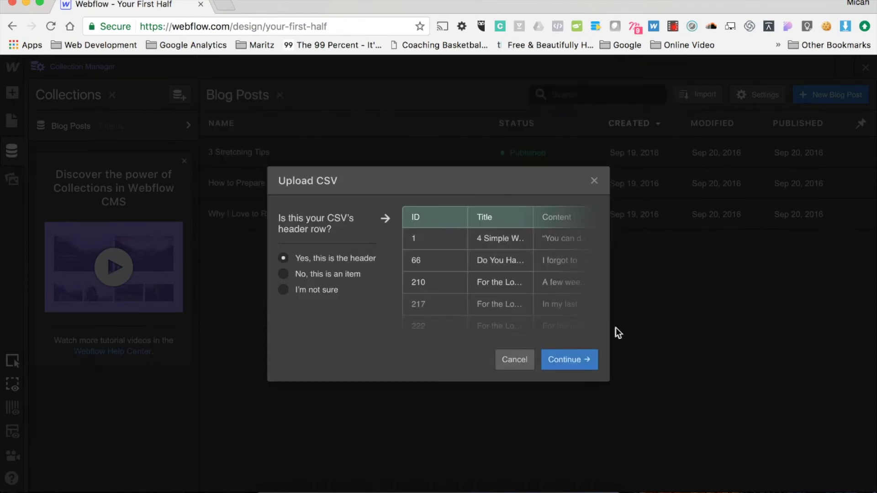
click(570, 359)
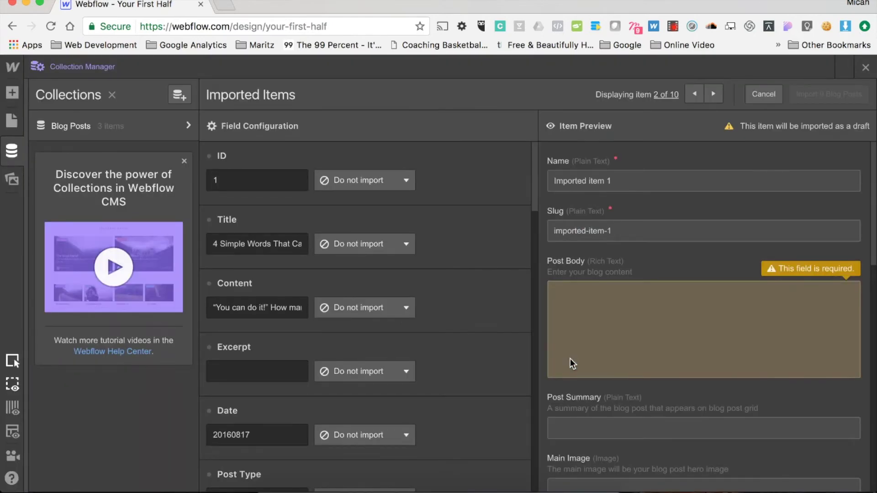
Map Title to Name, Content to Post Body, and Date to the Date field
click(714, 99)
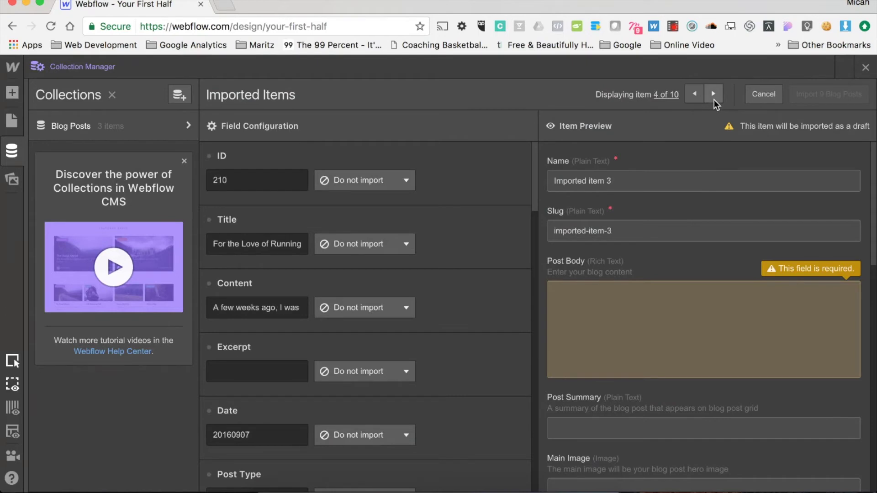
click(404, 247)
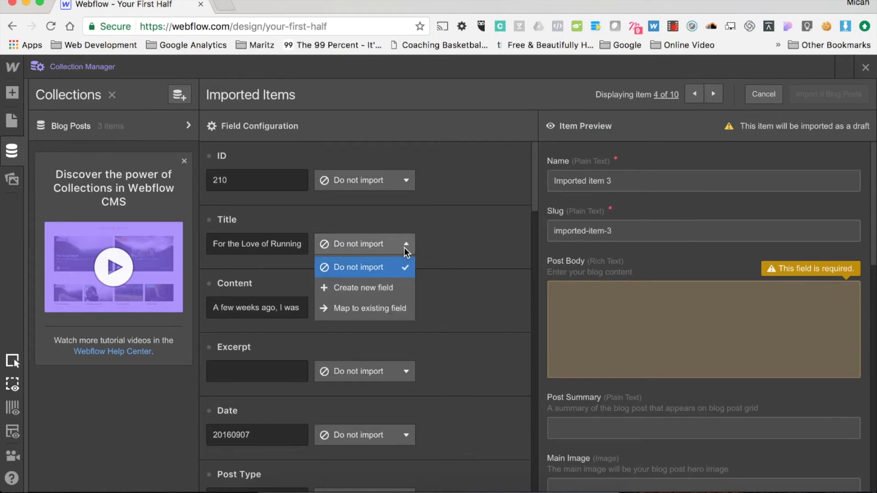
click(388, 308)
click(456, 247)
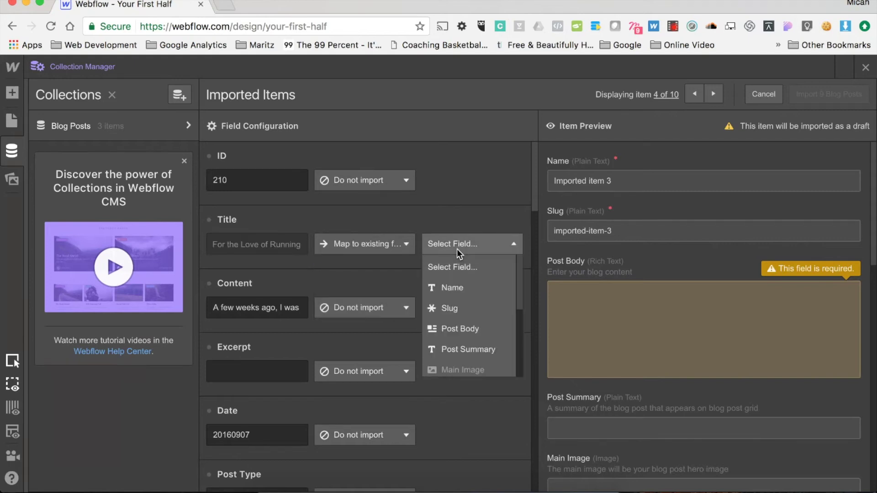
click(452, 287)
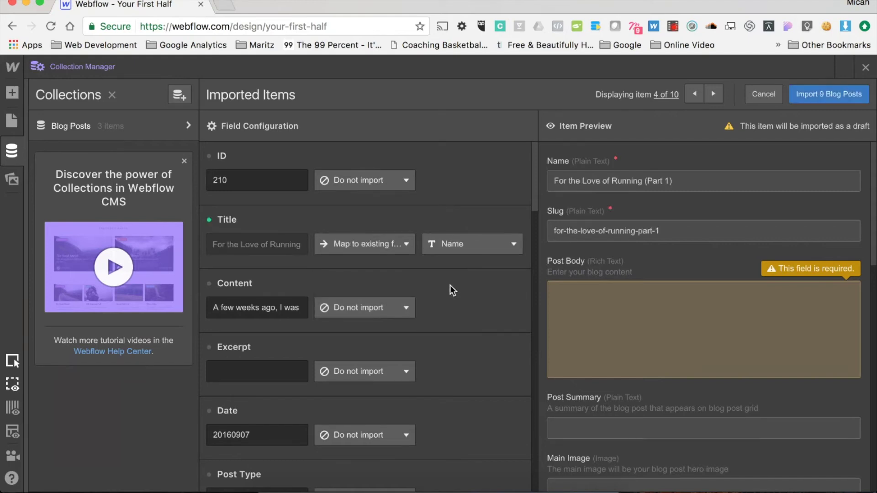
click(407, 310)
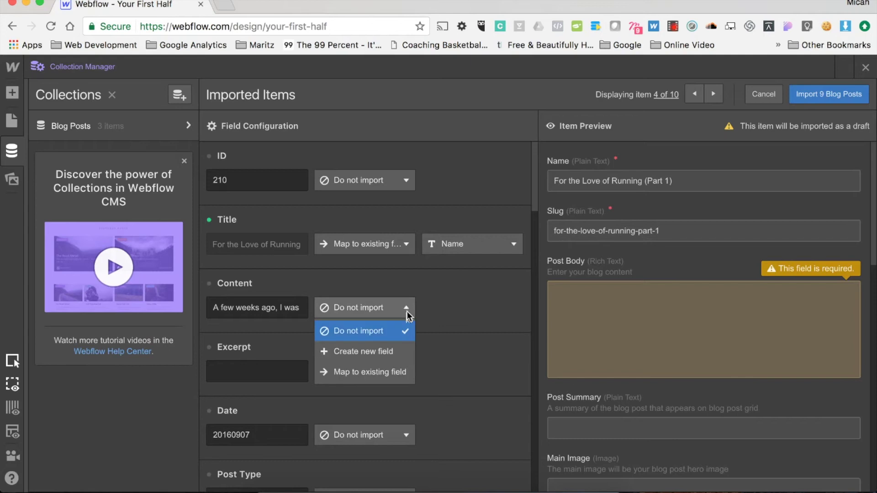
click(390, 372)
click(452, 312)
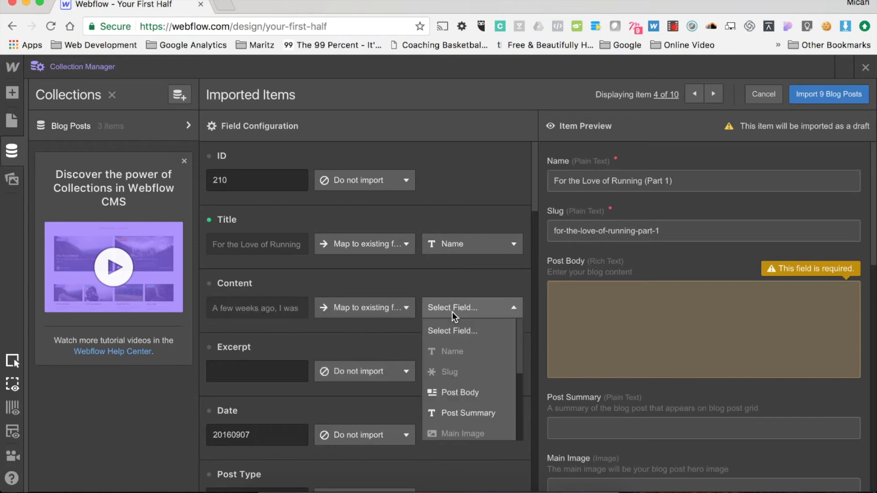
click(466, 386)
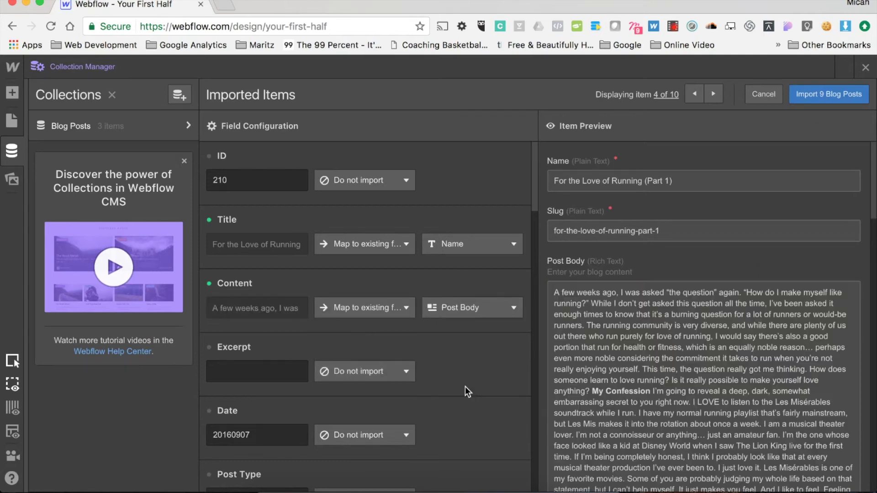
scroll(465, 387, down, 2)
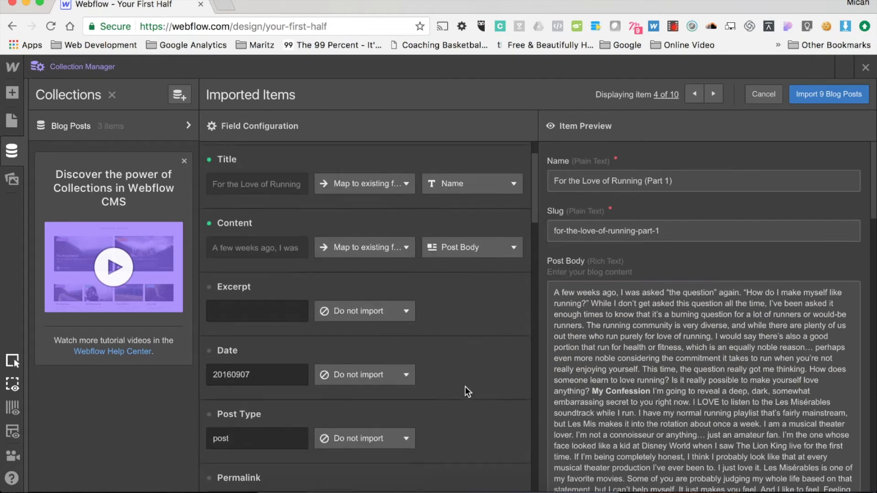
click(394, 366)
click(385, 428)
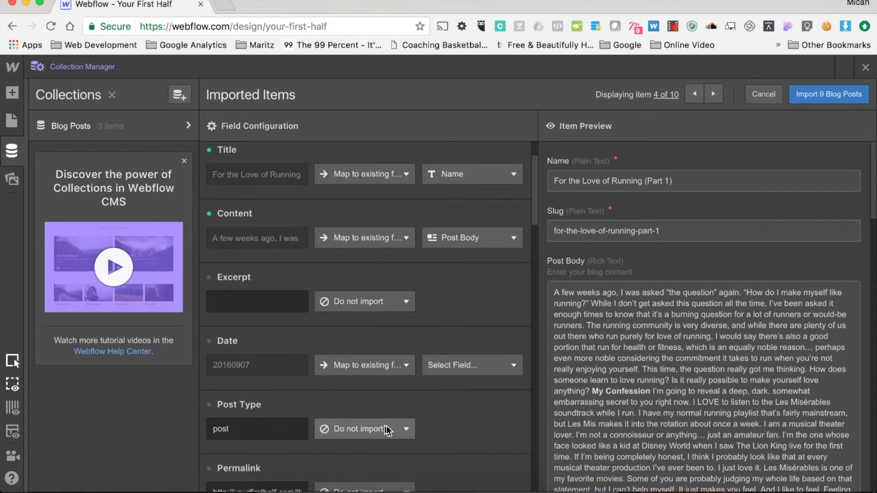
click(452, 364)
scroll(470, 427, down, 3)
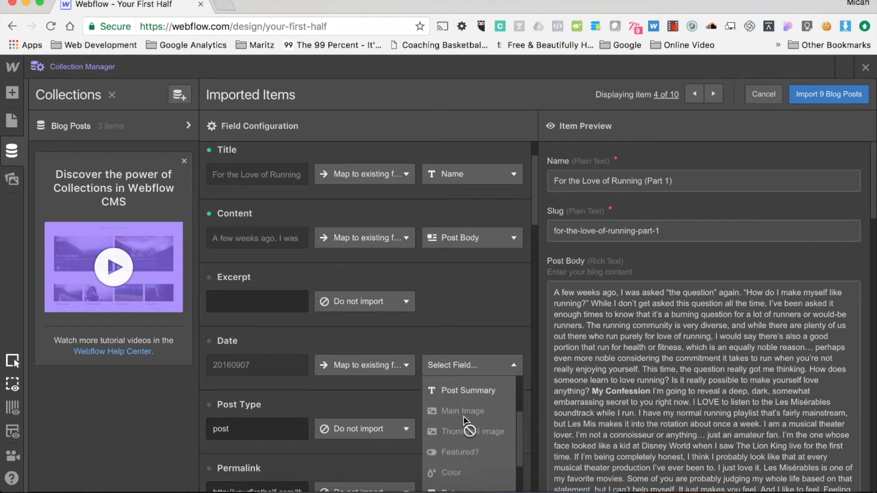
scroll(461, 435, down, 2)
click(461, 441)
scroll(461, 435, down, 4)
scroll(461, 436, down, 1)
Map Image URL to Main Image, plus Image Title and Image Caption to matching fields
click(390, 394)
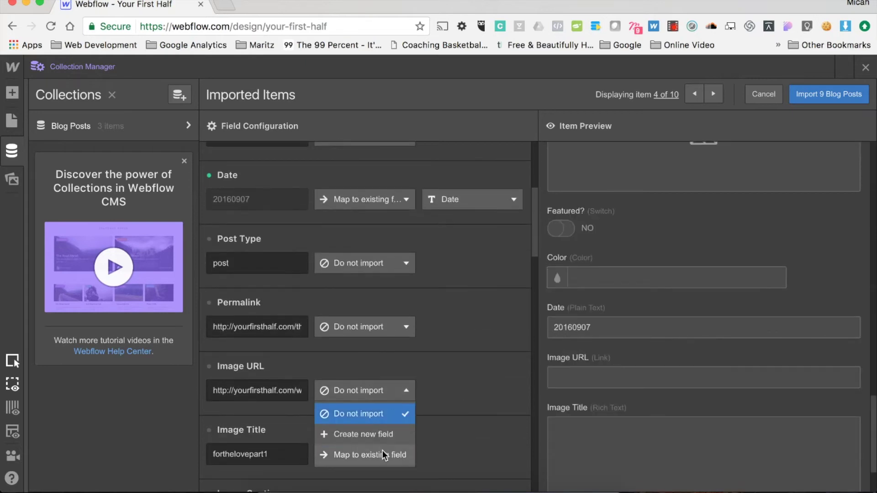
click(383, 451)
click(453, 392)
scroll(456, 425, down, 3)
click(460, 446)
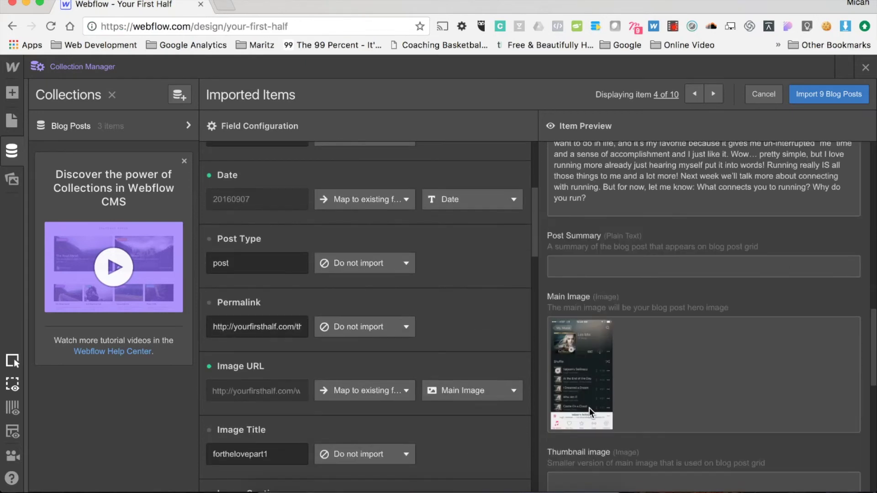
scroll(436, 445, down, 2)
click(384, 400)
click(383, 462)
click(454, 399)
scroll(461, 453, down, 3)
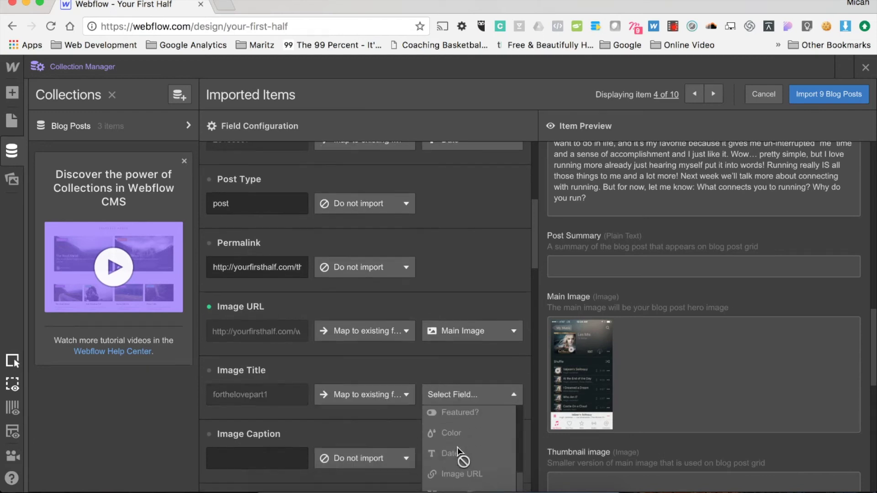
scroll(460, 456, down, 2)
click(459, 457)
click(409, 423)
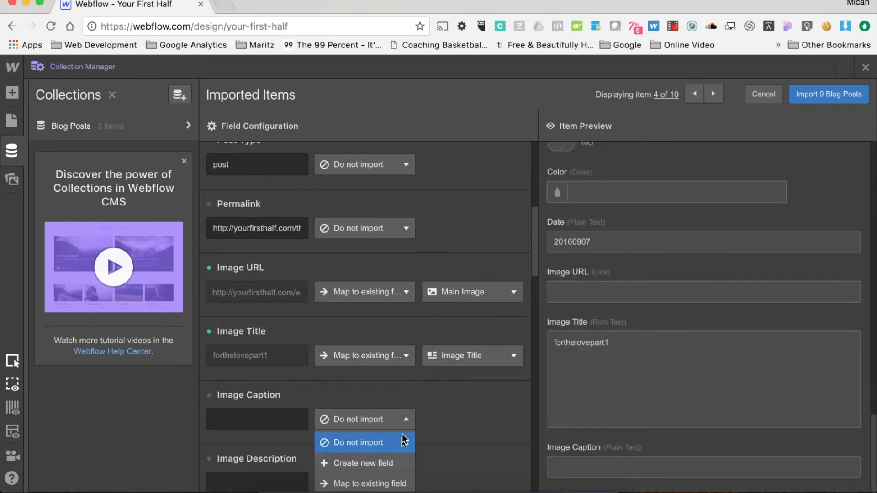
click(370, 484)
click(452, 420)
scroll(471, 468, down, 2)
scroll(470, 463, down, 2)
click(471, 454)
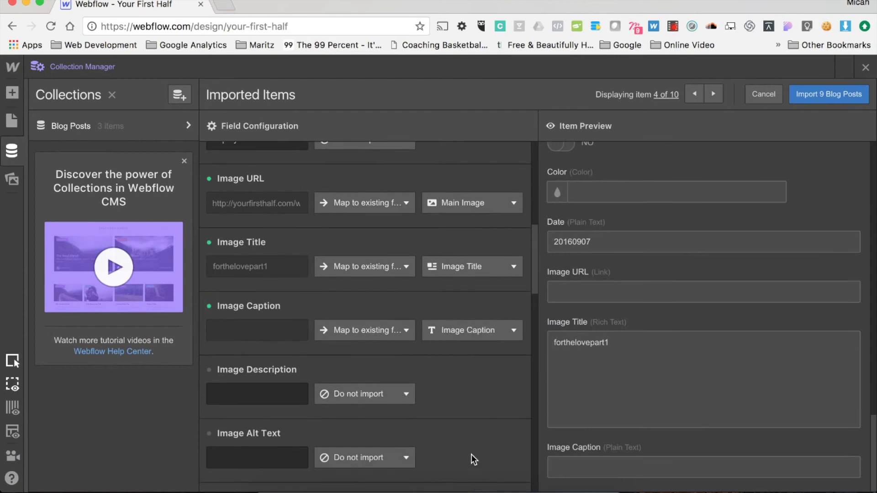
scroll(471, 454, down, 1)
scroll(472, 454, down, 4)
scroll(471, 455, down, 3)
scroll(472, 454, down, 3)
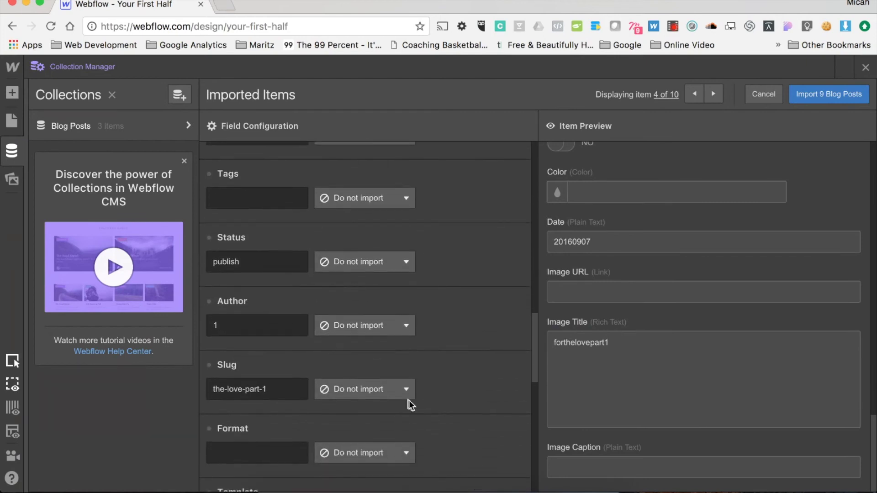
Map the Slug column to the existing Slug field
click(408, 400)
click(393, 449)
click(466, 395)
click(458, 447)
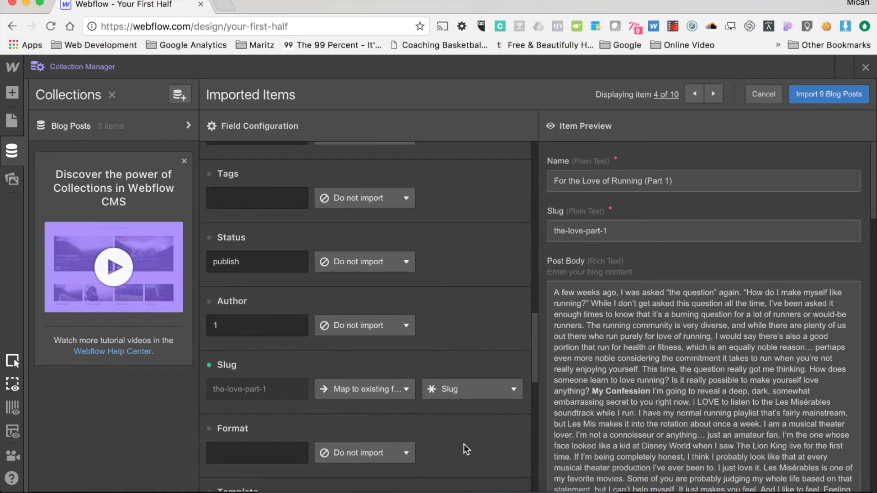
scroll(465, 446, down, 5)
scroll(464, 445, down, 3)
scroll(464, 446, down, 1)
scroll(465, 445, down, 1)
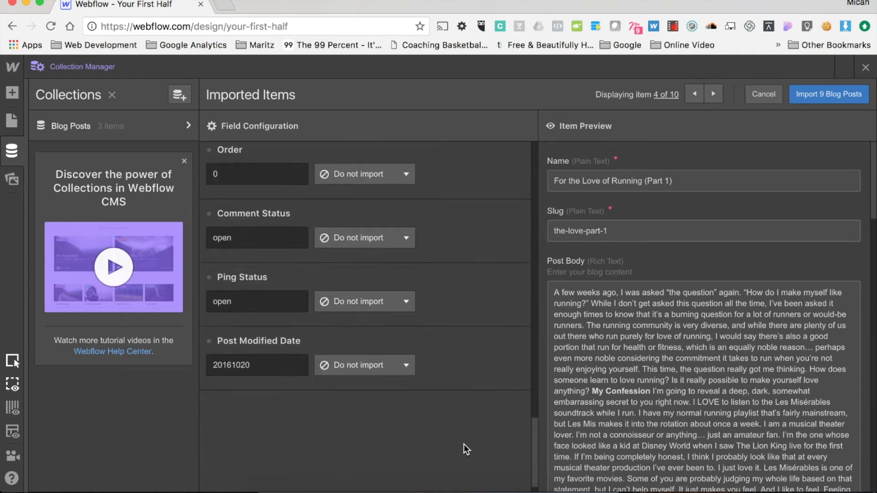
scroll(464, 445, down, 1)
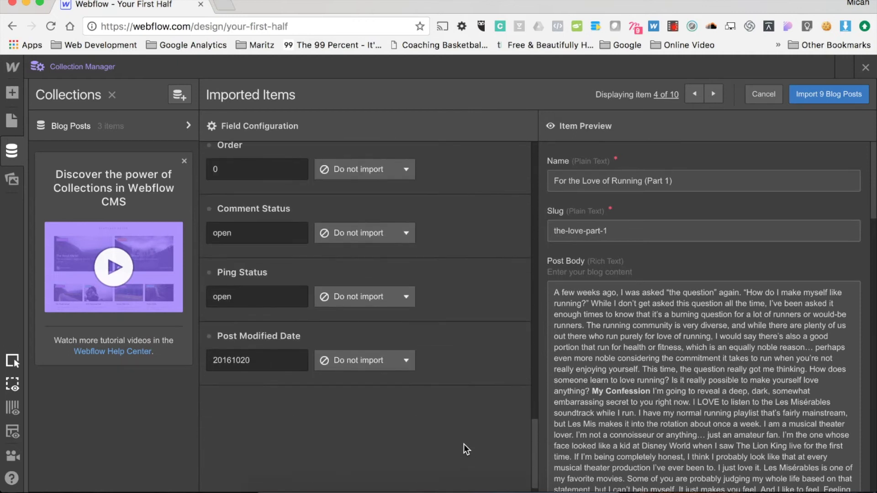
Import the 9 blog posts into the collection
click(805, 94)
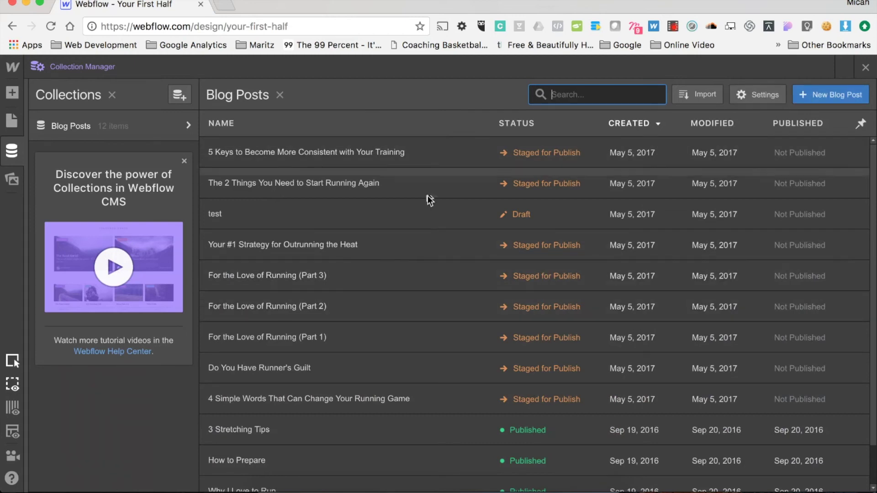
Review 'The 2 Things You Need to Start Running Again' post and save it
click(420, 180)
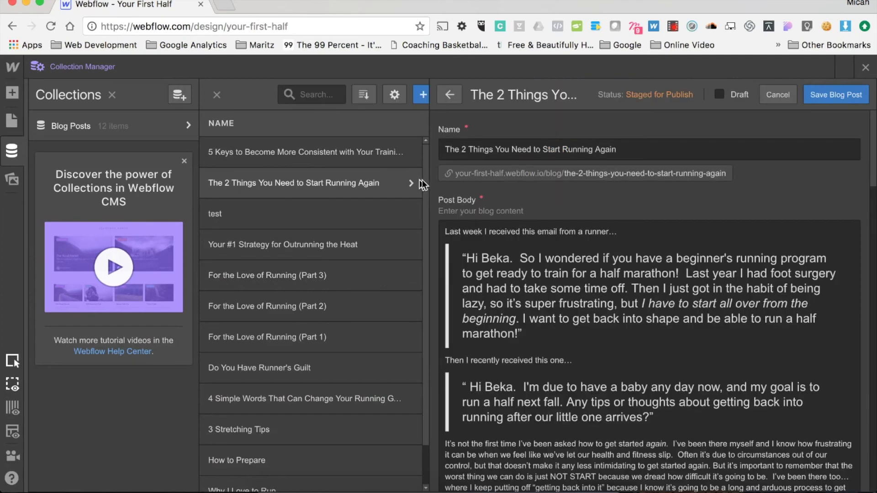
scroll(572, 295, down, 5)
scroll(572, 295, down, 5)
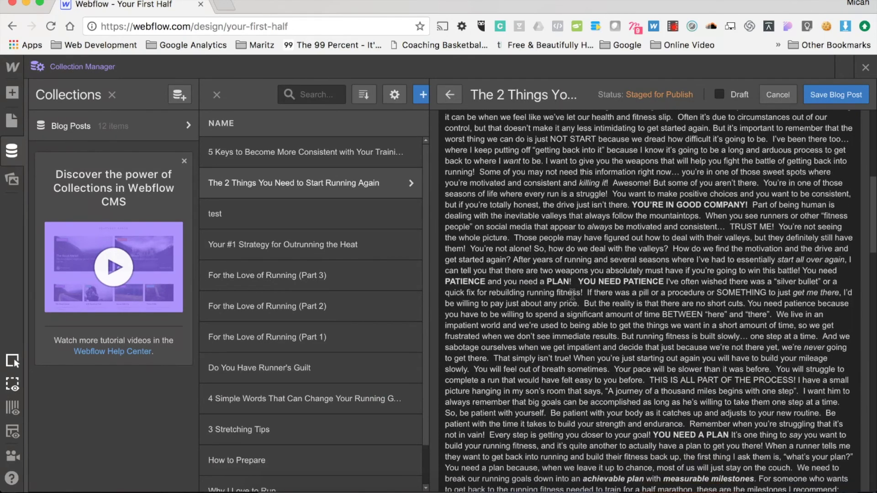
scroll(573, 295, down, 3)
scroll(573, 296, down, 3)
scroll(573, 297, down, 3)
scroll(573, 296, down, 4)
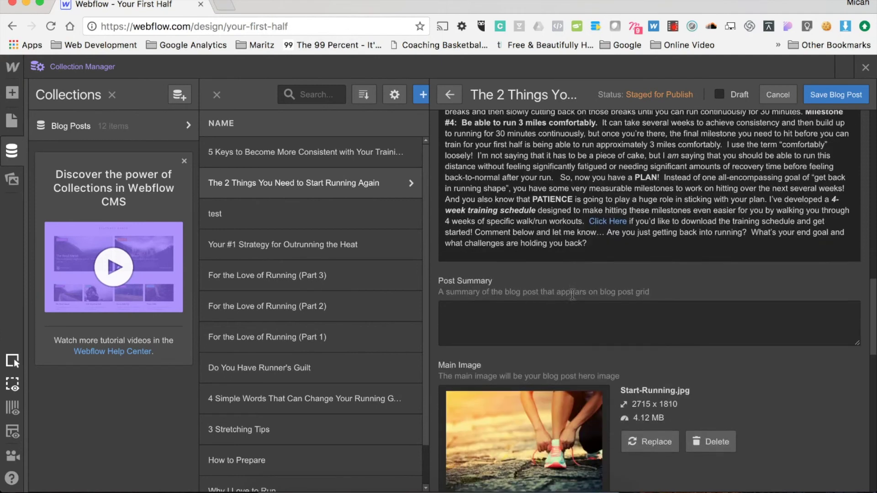
scroll(573, 296, down, 3)
scroll(573, 295, down, 1)
scroll(571, 293, down, 1)
scroll(572, 295, down, 3)
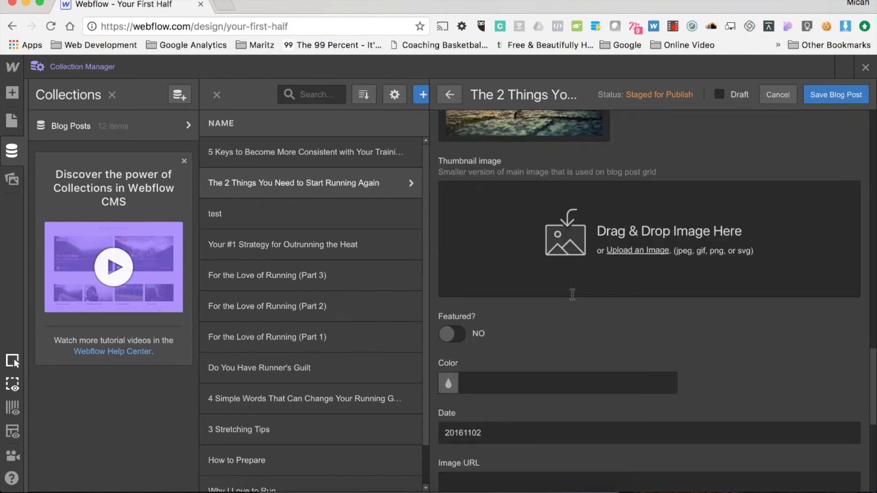
scroll(572, 295, down, 4)
scroll(573, 294, down, 1)
scroll(572, 295, up, 4)
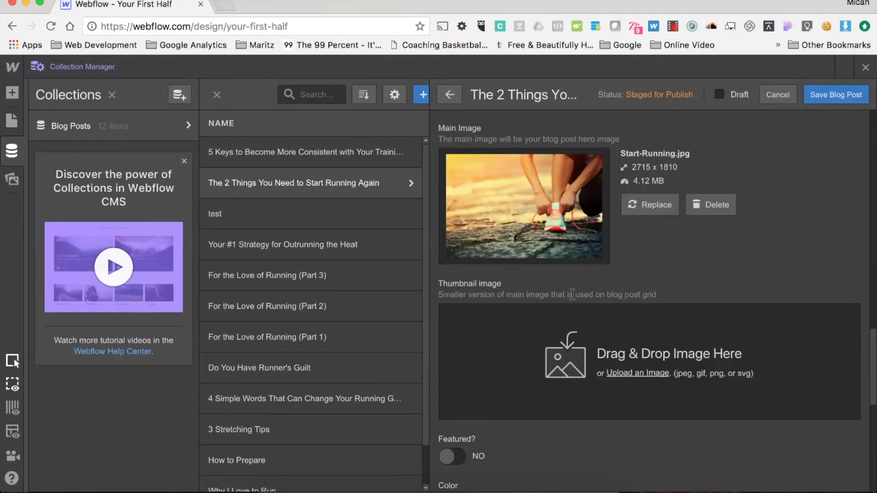
scroll(572, 294, up, 3)
scroll(572, 295, up, 4)
scroll(572, 294, up, 4)
scroll(573, 295, up, 4)
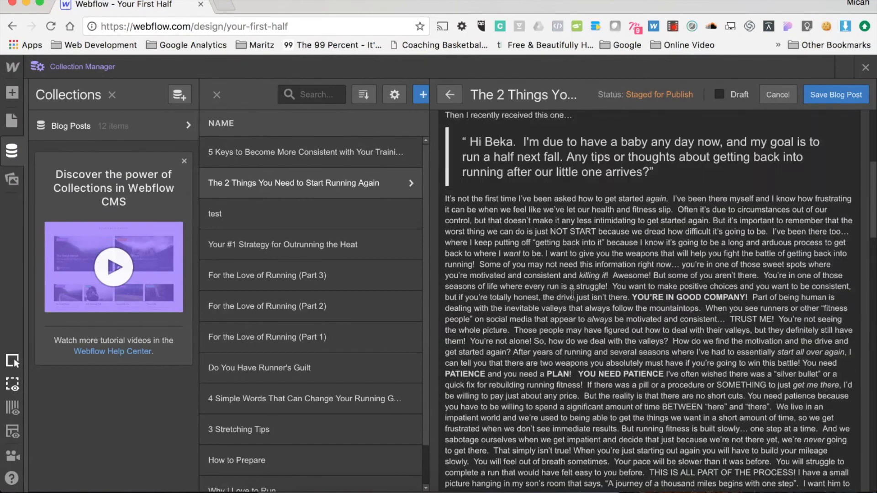
scroll(572, 294, up, 3)
scroll(572, 295, up, 2)
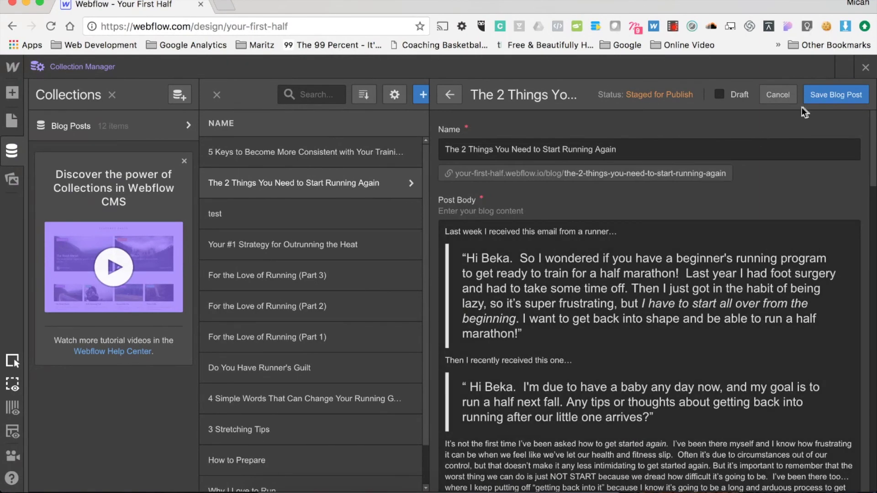
click(822, 97)
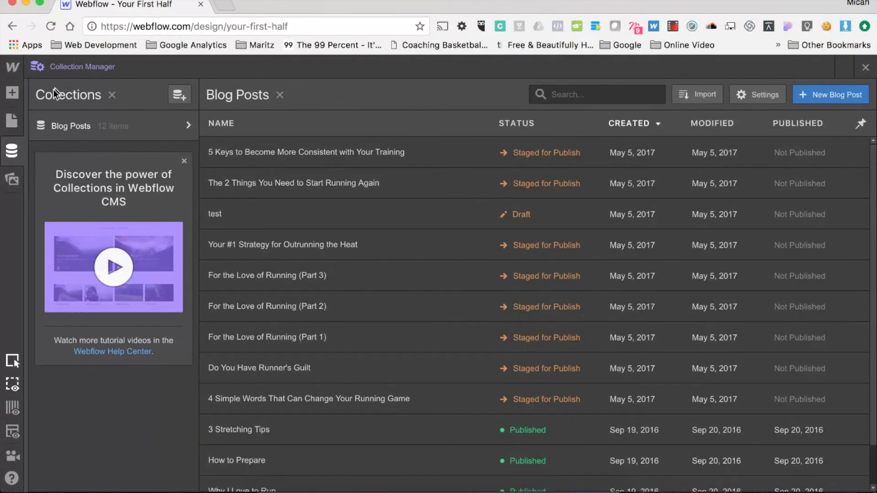
Open the Blog Posts Template page from the Pages panel
click(12, 120)
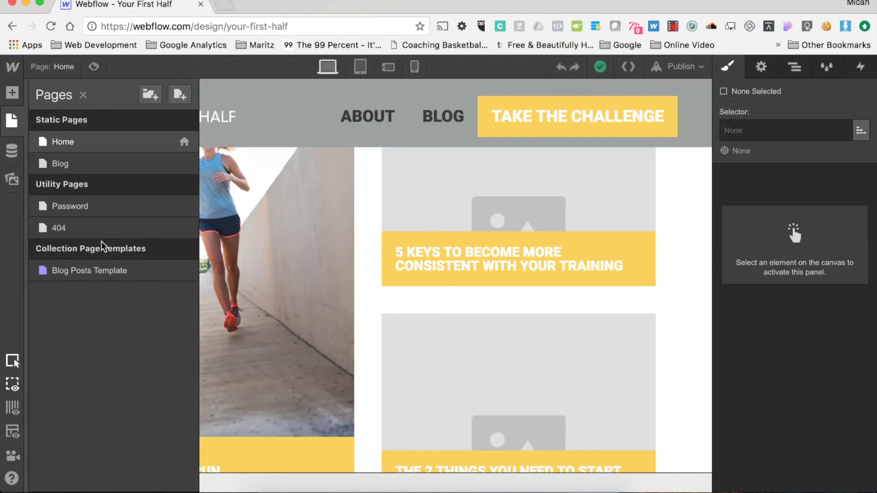
click(95, 272)
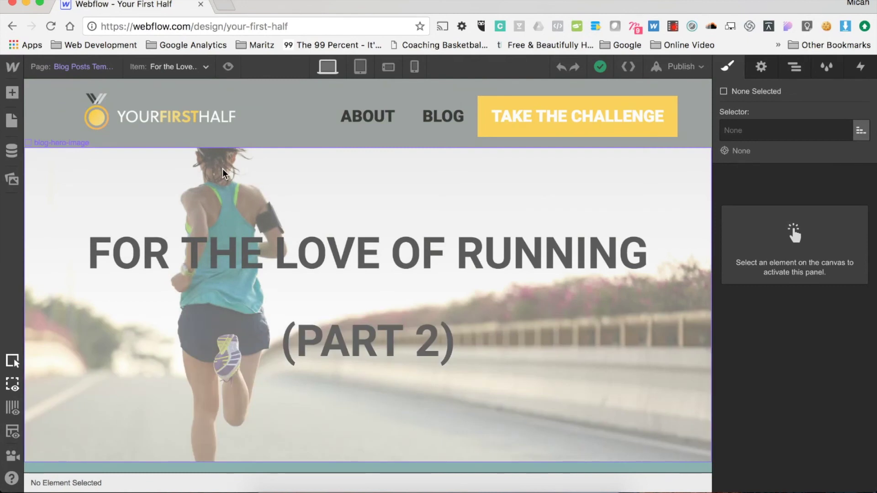
scroll(222, 173, down, 3)
scroll(223, 173, down, 2)
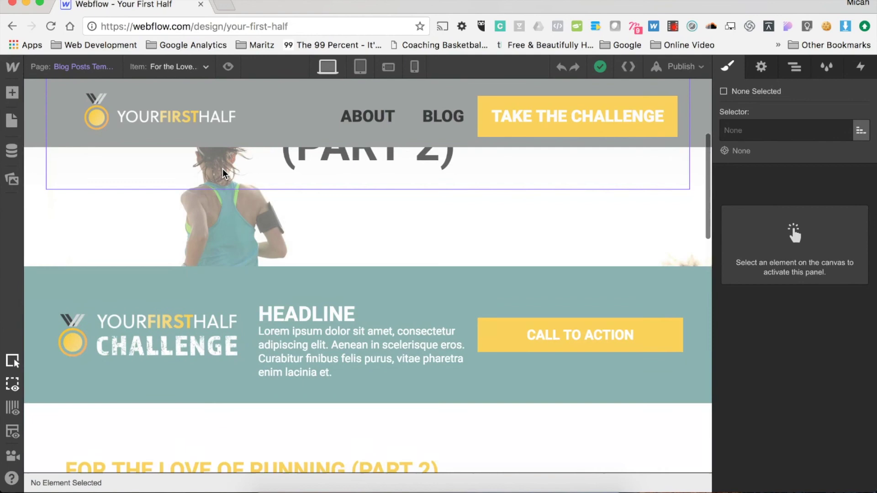
scroll(222, 173, down, 3)
scroll(222, 174, down, 3)
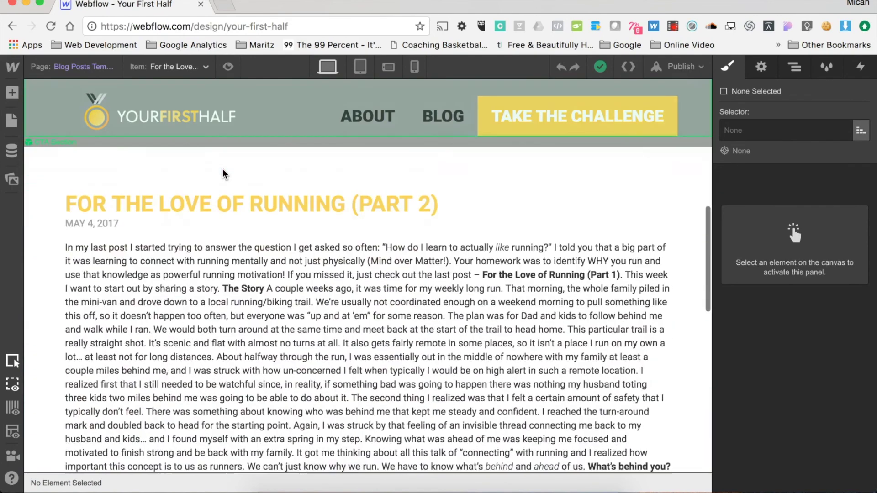
scroll(223, 172, down, 1)
scroll(222, 174, down, 2)
scroll(222, 173, down, 2)
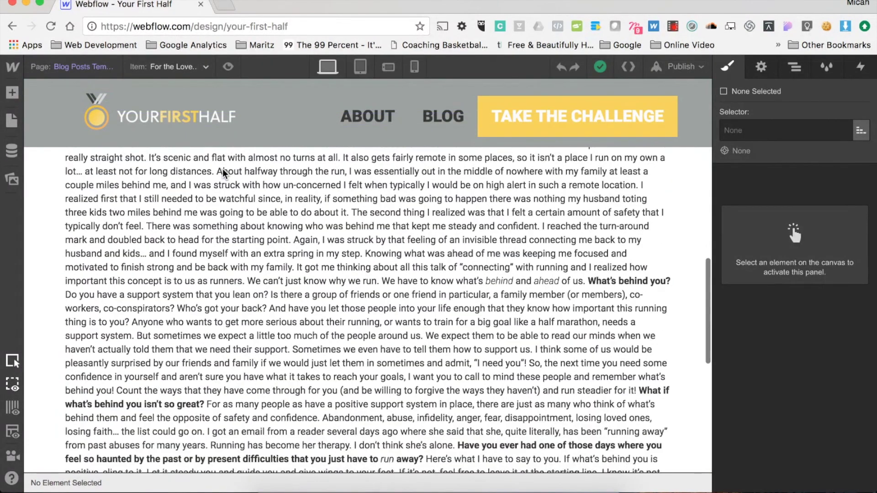
scroll(223, 172, down, 2)
scroll(222, 173, down, 2)
scroll(222, 173, down, 2)
scroll(222, 173, up, 3)
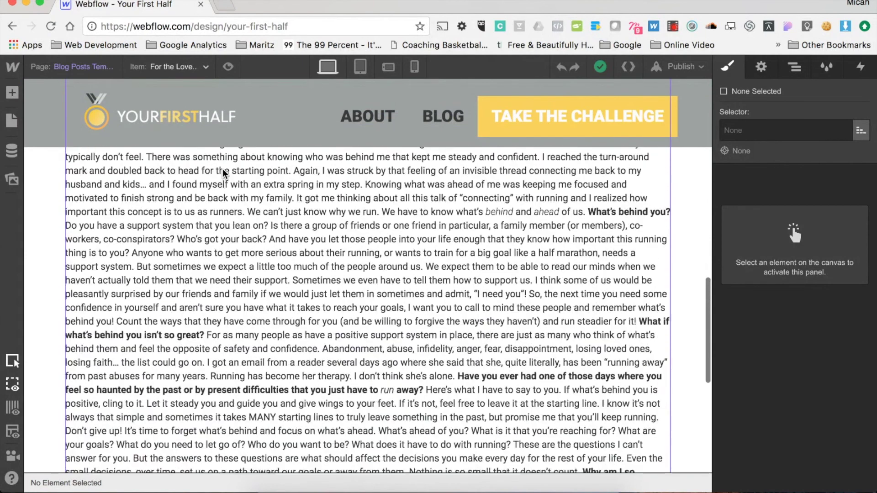
scroll(222, 172, up, 1)
scroll(222, 173, up, 3)
scroll(222, 173, up, 2)
scroll(226, 158, up, 2)
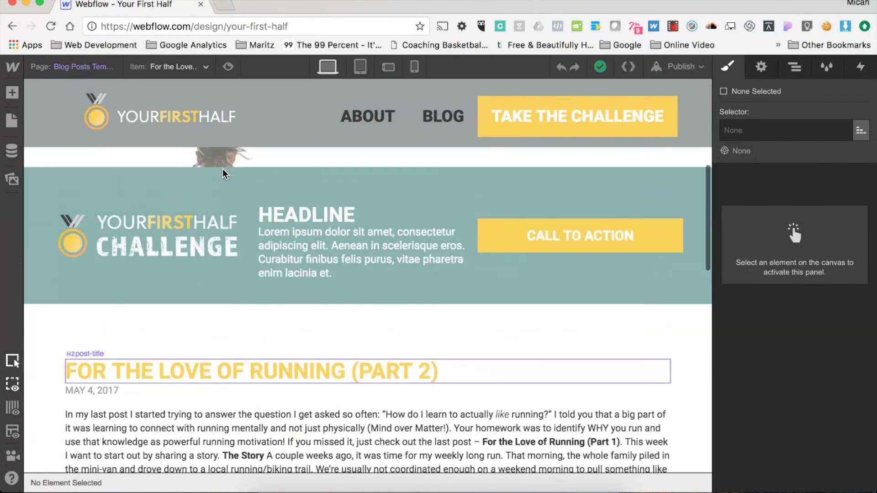
scroll(227, 158, up, 3)
Preview the 4 Simple Words post, then the 5 Keys post, on the template
click(177, 66)
click(165, 99)
click(184, 67)
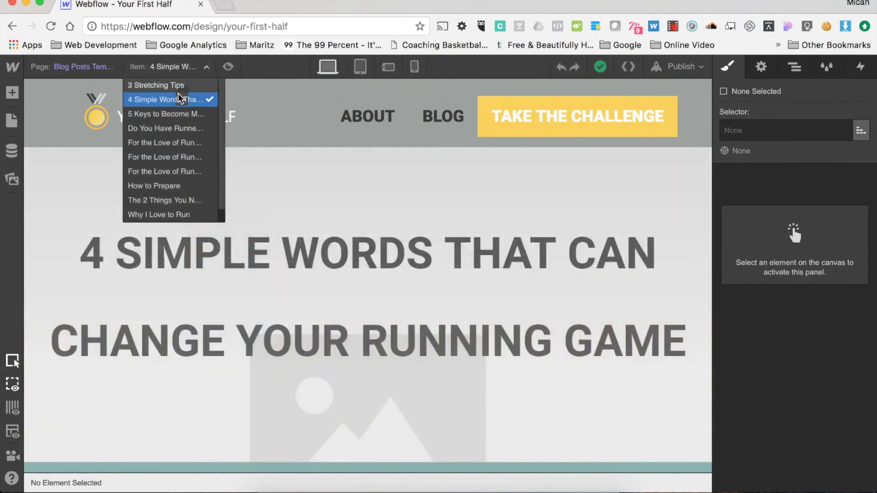
click(176, 114)
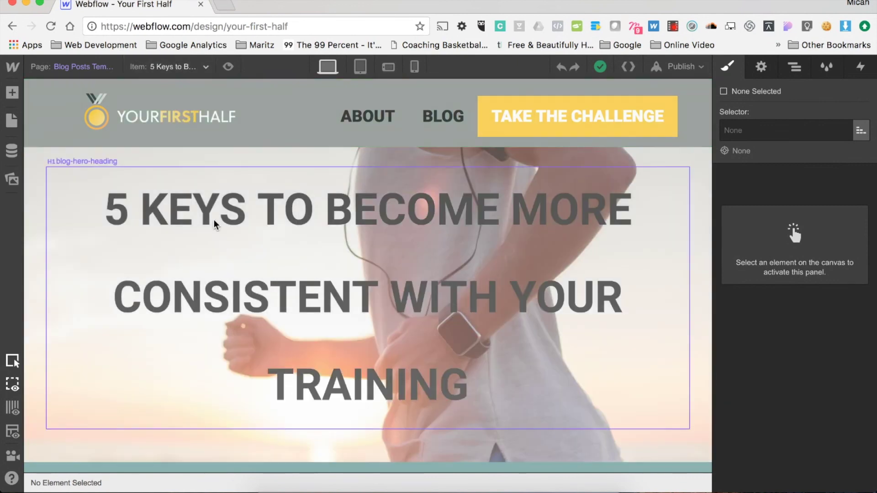
scroll(214, 224, down, 3)
scroll(214, 223, down, 1)
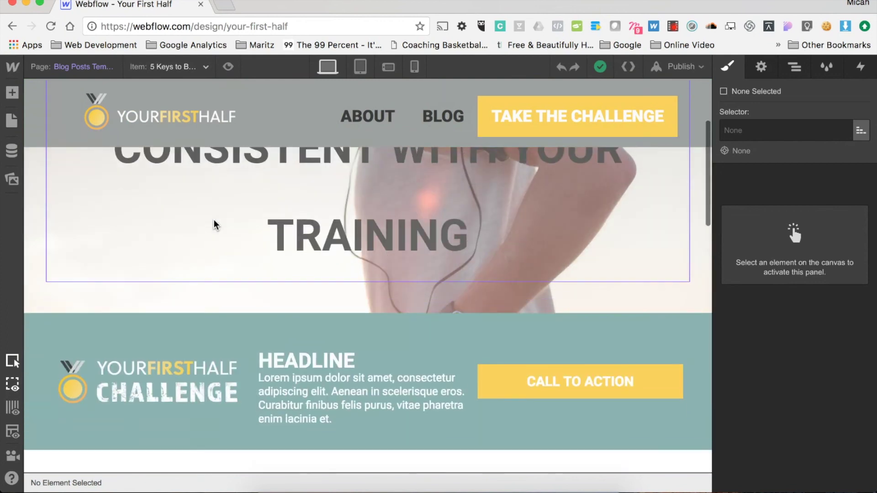
scroll(214, 223, down, 3)
scroll(214, 223, down, 1)
scroll(214, 224, down, 1)
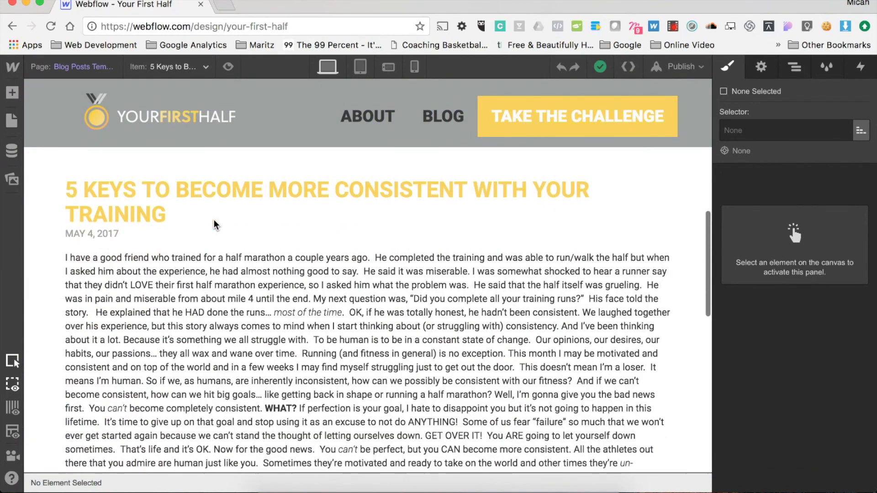